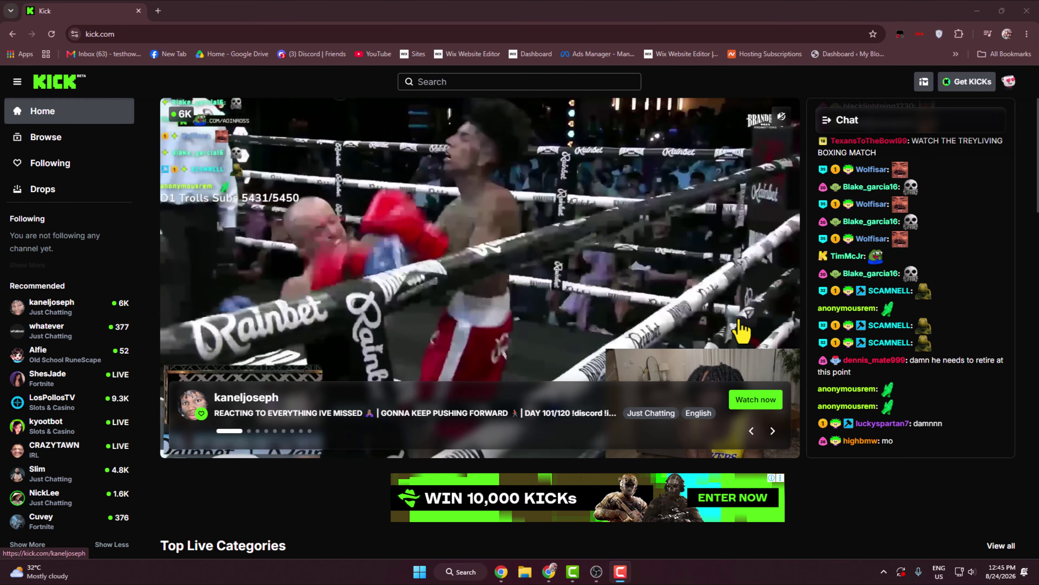
Return to the Kick site in Chrome and open the channel's creator dashboard
left_click(596, 572)
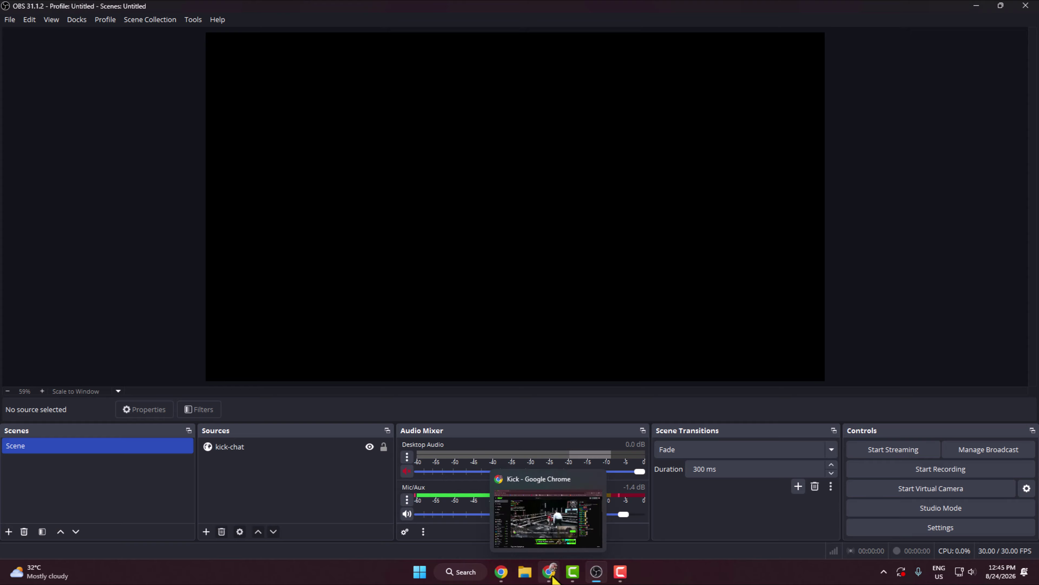
left_click(553, 519)
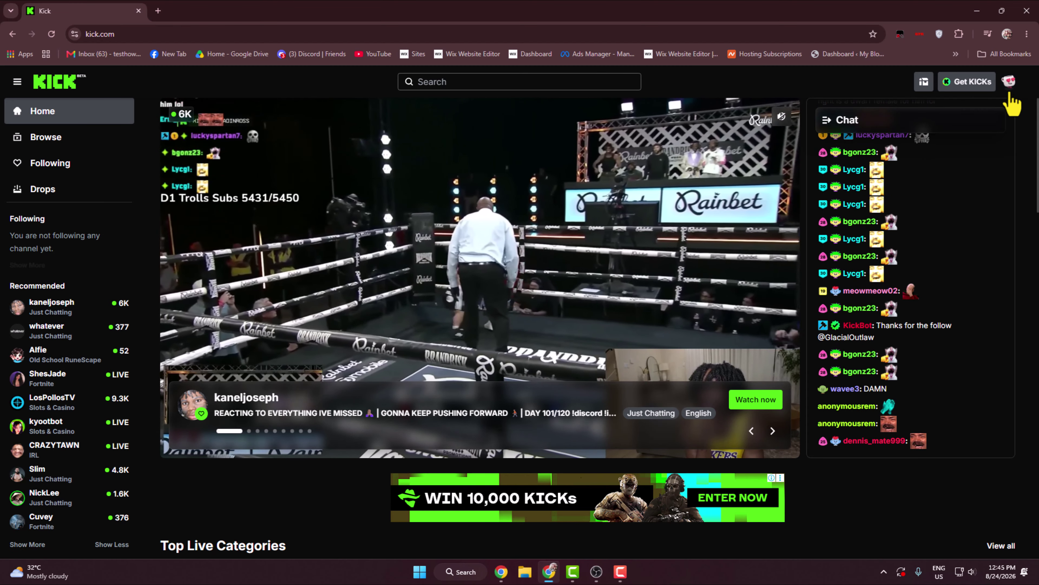
left_click(1009, 82)
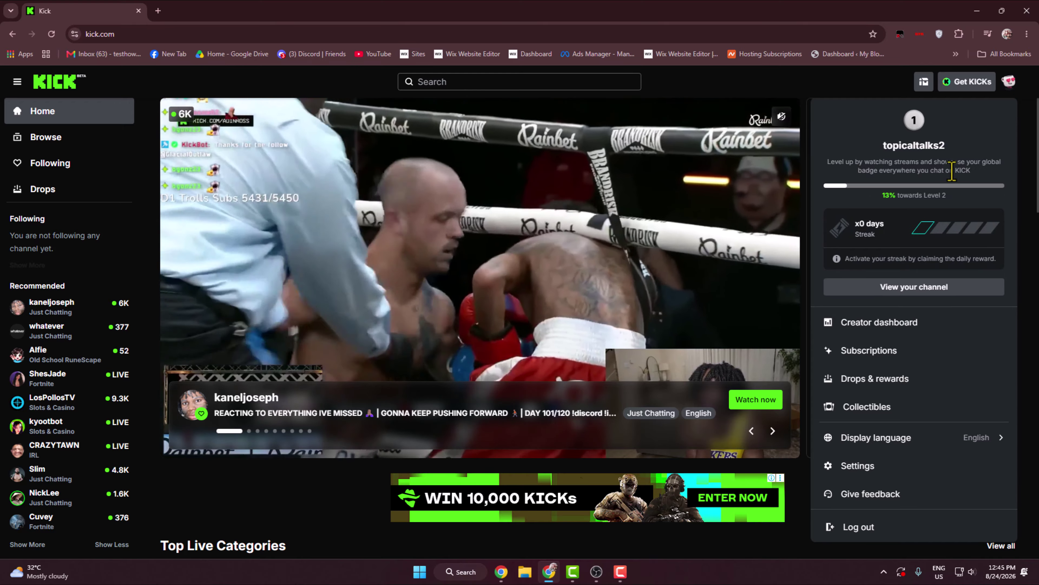
left_click(872, 327)
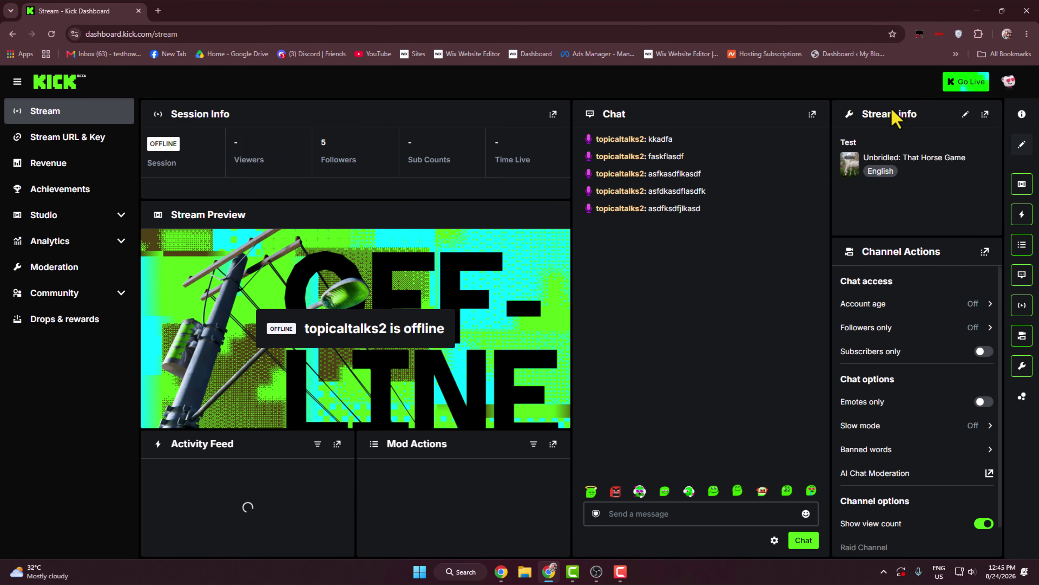
Examine the title and category fields in the stream info editor, then close it without saving
left_click_drag(862, 115, 956, 124)
left_click(966, 114)
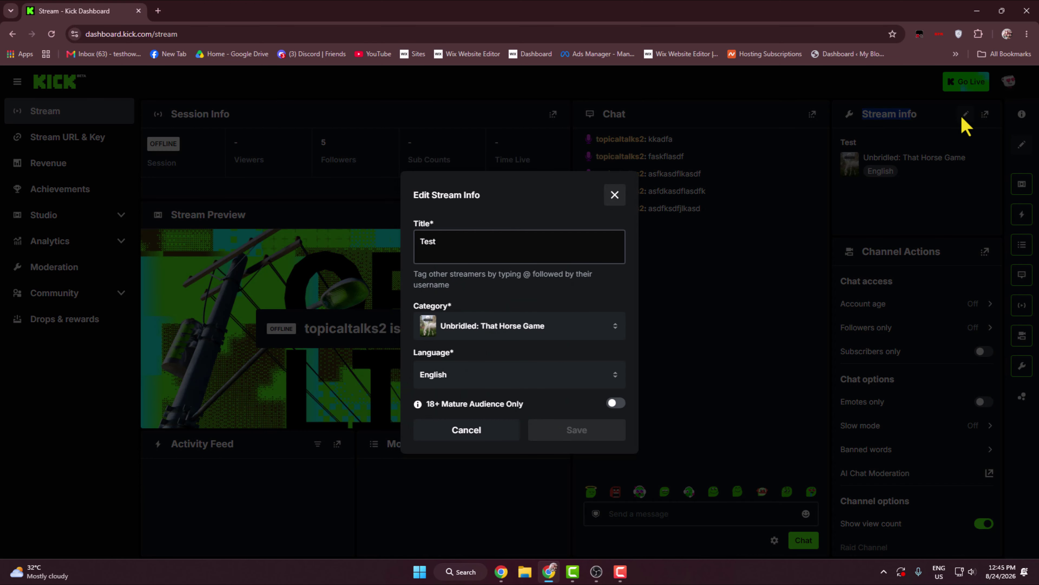
left_click(450, 244)
double_click(451, 243)
left_click(451, 244)
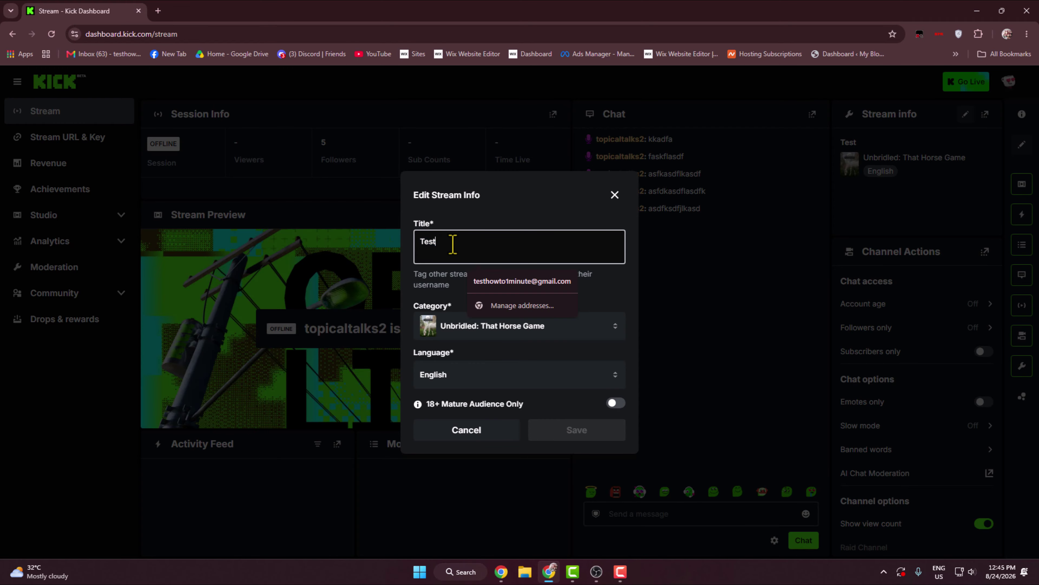
left_click(451, 242)
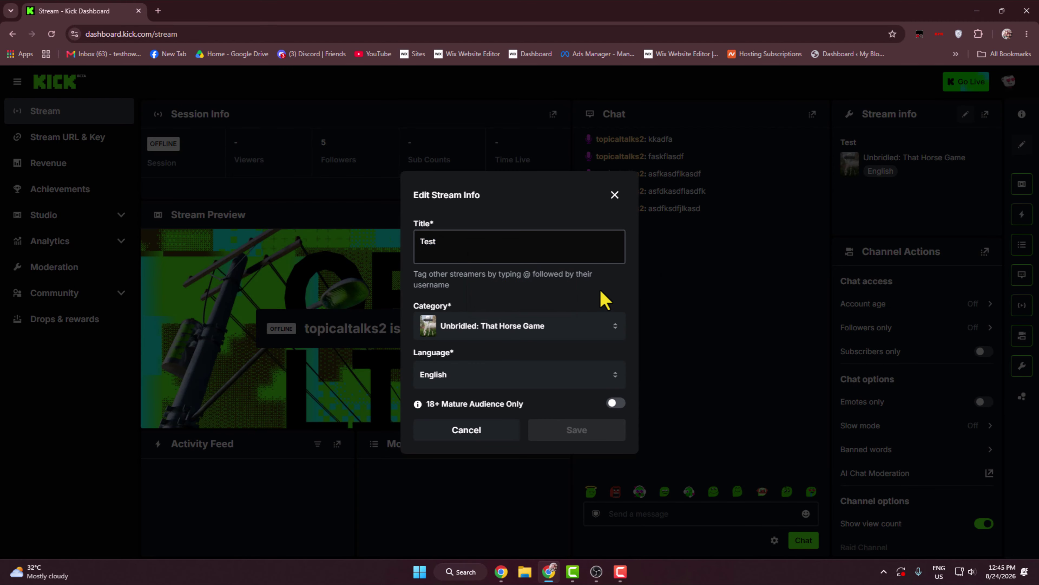
left_click(596, 329)
left_click(537, 306)
left_click(482, 435)
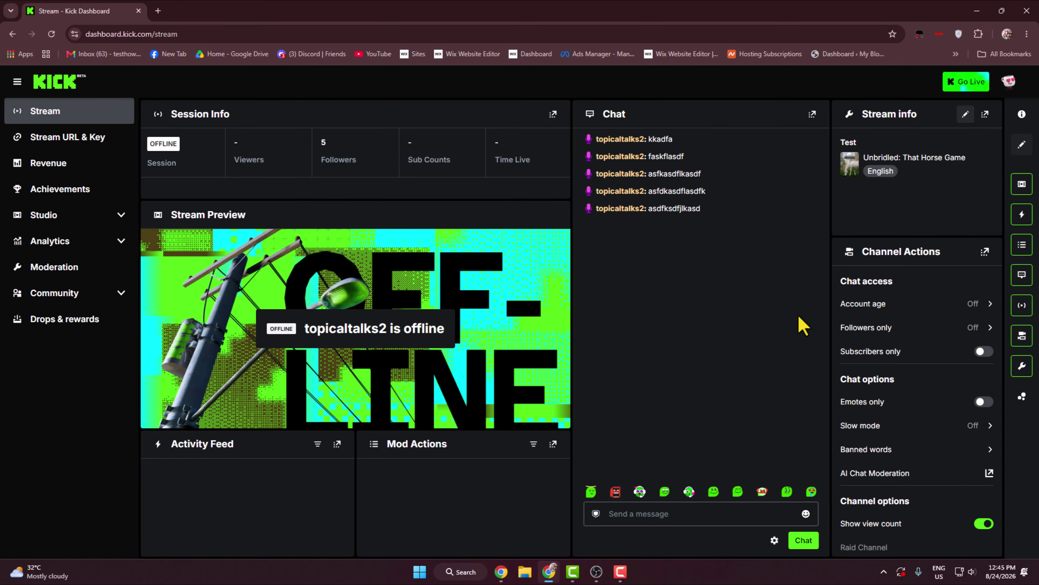
Reveal the channel's stream URL and stream key, passing the security check with the verification code sent by e-mail
left_click(71, 150)
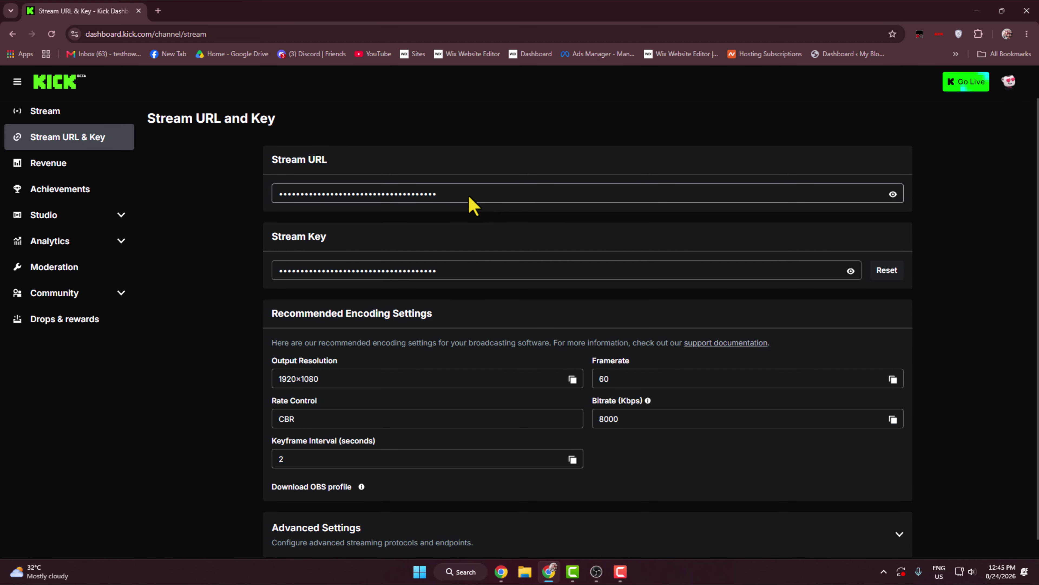
left_click(893, 195)
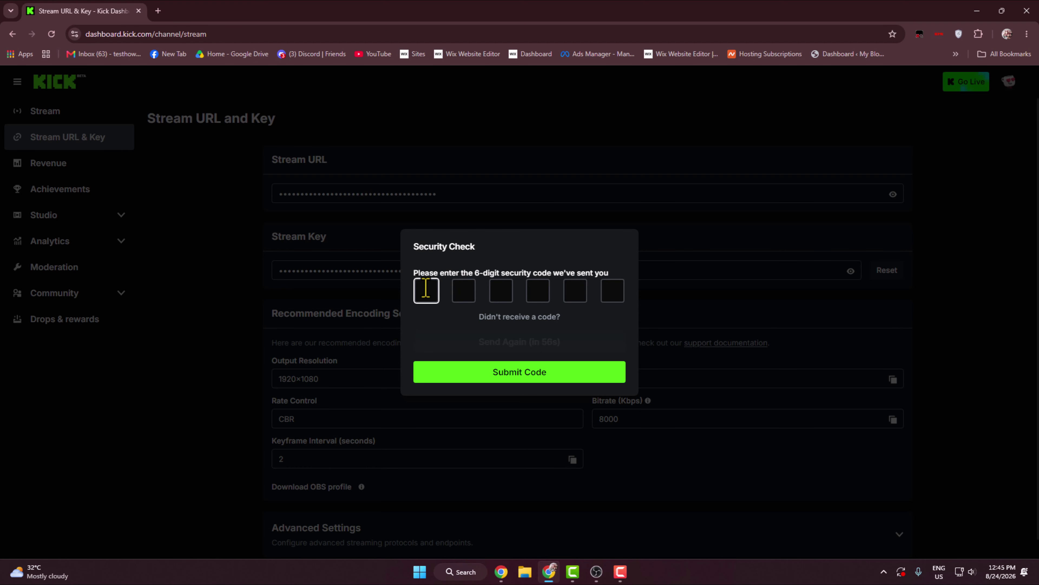
left_click(158, 11)
left_click(109, 55)
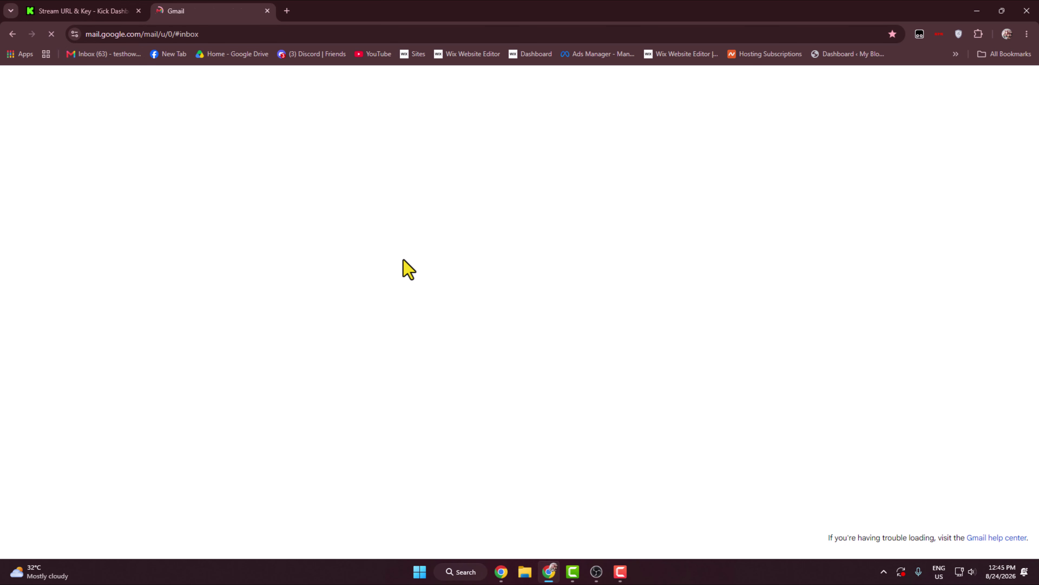
left_click(360, 167)
double_click(584, 406)
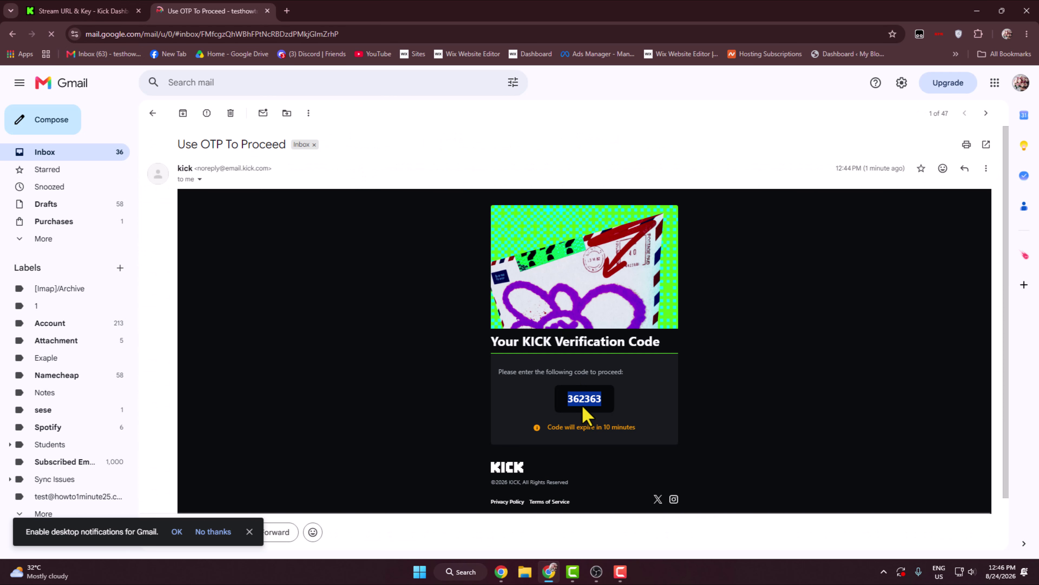
key("ctrl+c")
left_click(31, 12)
key("ctrl+v")
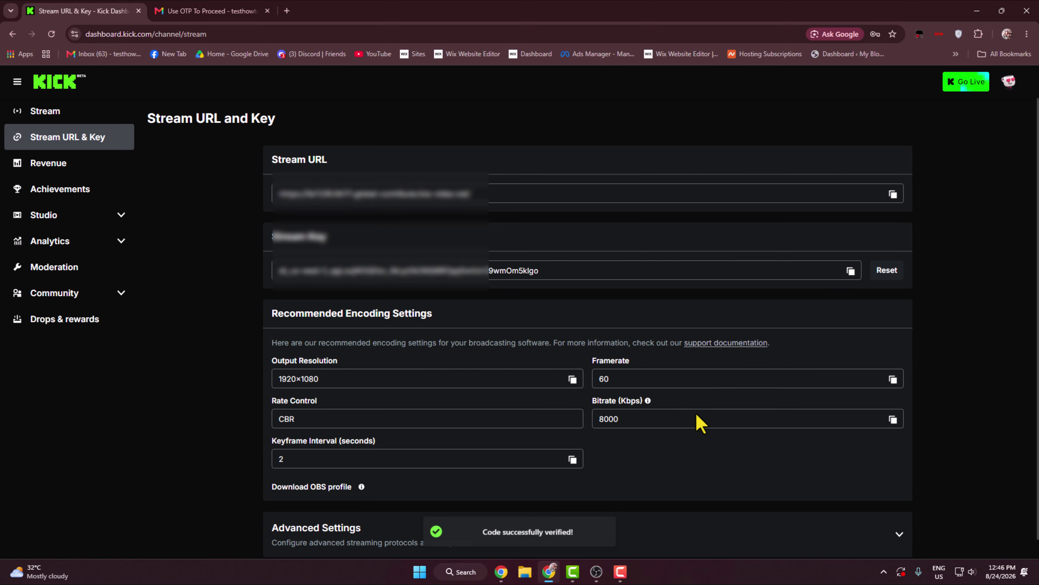
Switch to OBS, set the streaming service to Custom and enter the Kick stream URL as the server
left_click(597, 572)
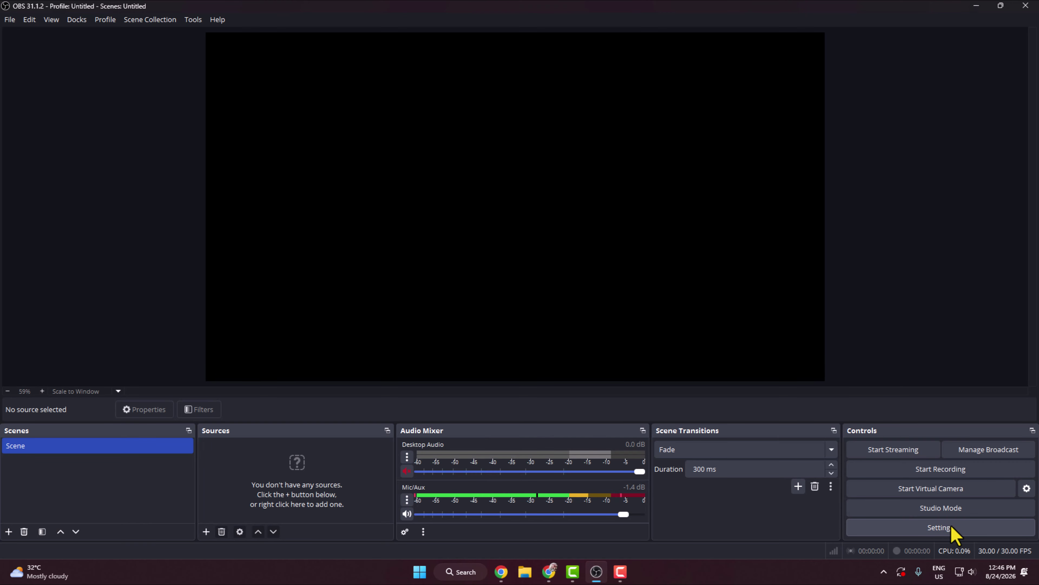
left_click(940, 528)
left_click(289, 139)
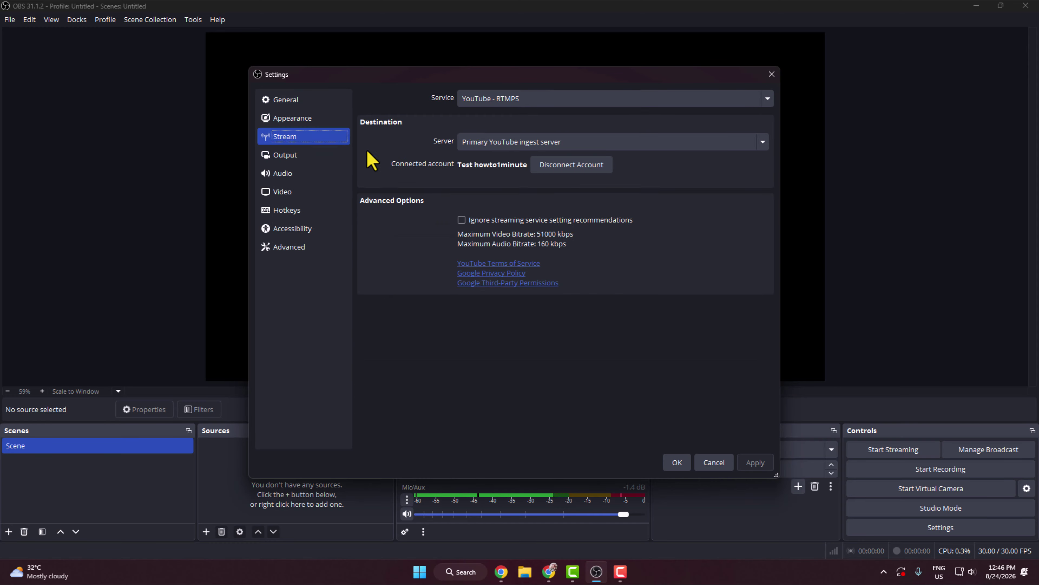
left_click(501, 98)
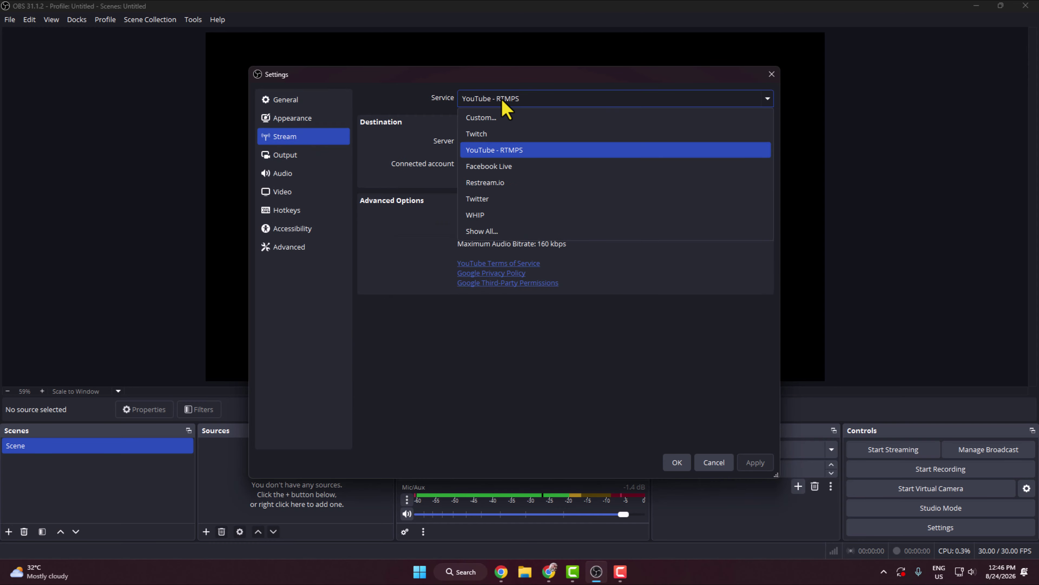
left_click(494, 117)
left_click(483, 139)
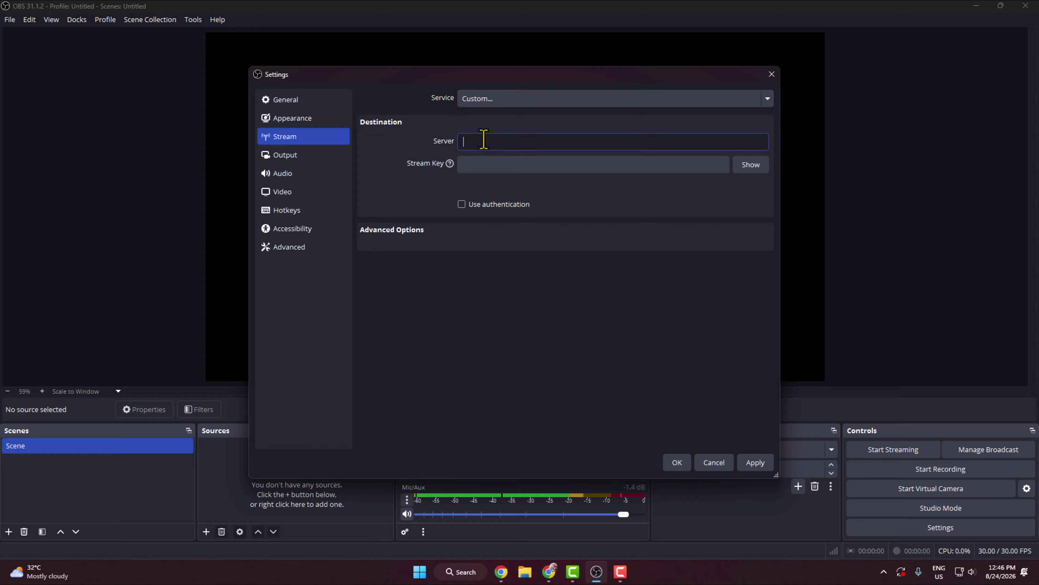
key("ctrl+v")
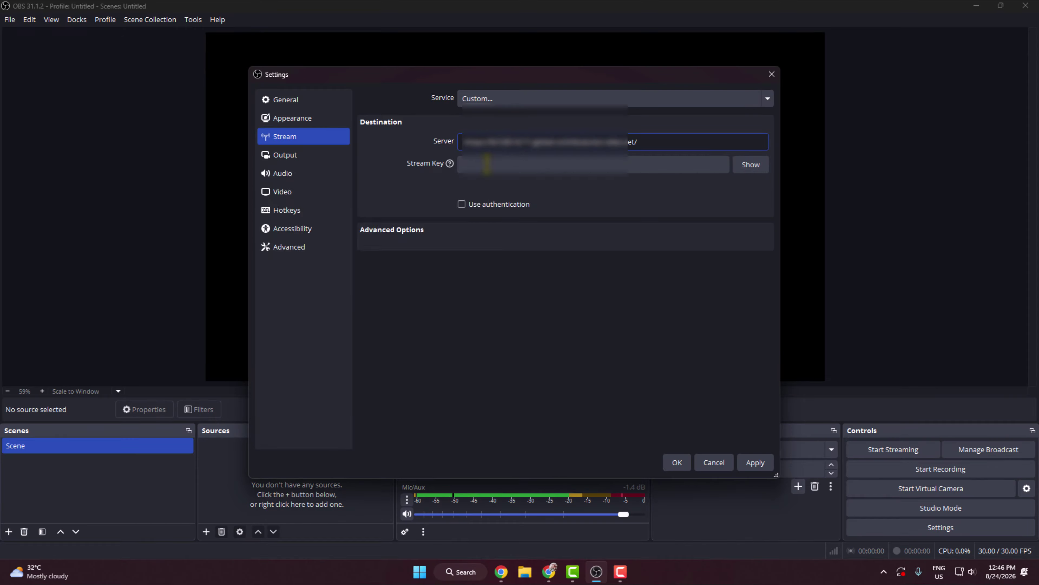
Copy the stream key from the Kick dashboard into the OBS stream key field and save the stream settings
left_click(549, 571)
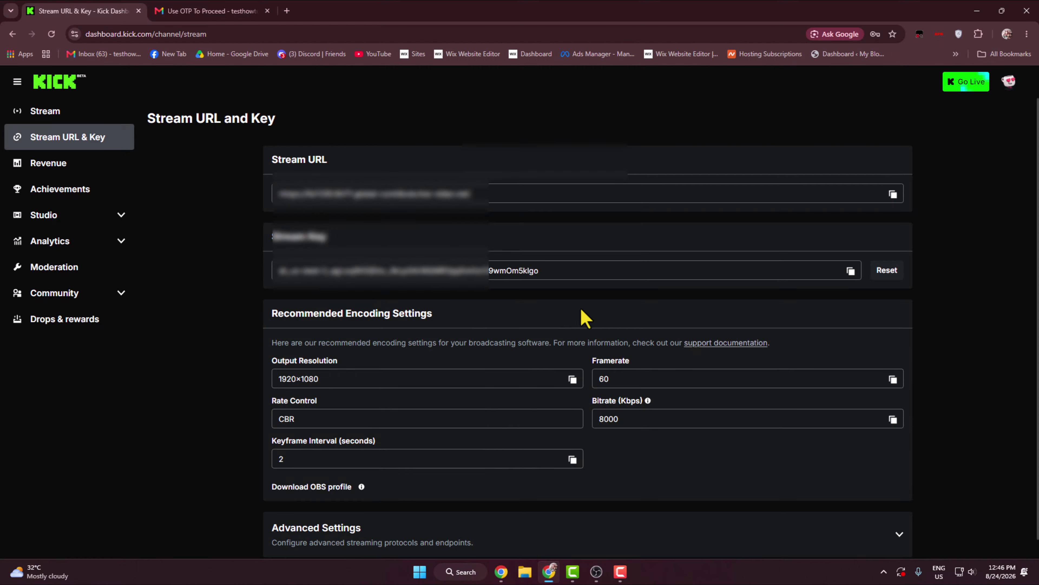
left_click(851, 271)
left_click(978, 10)
left_click(517, 165)
key("ctrl+v")
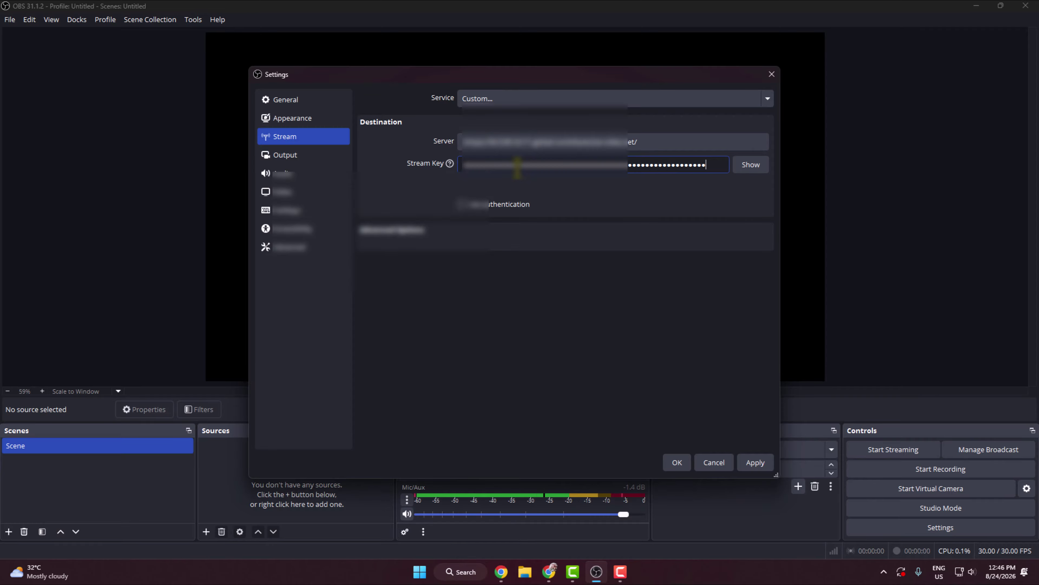
left_click(754, 467)
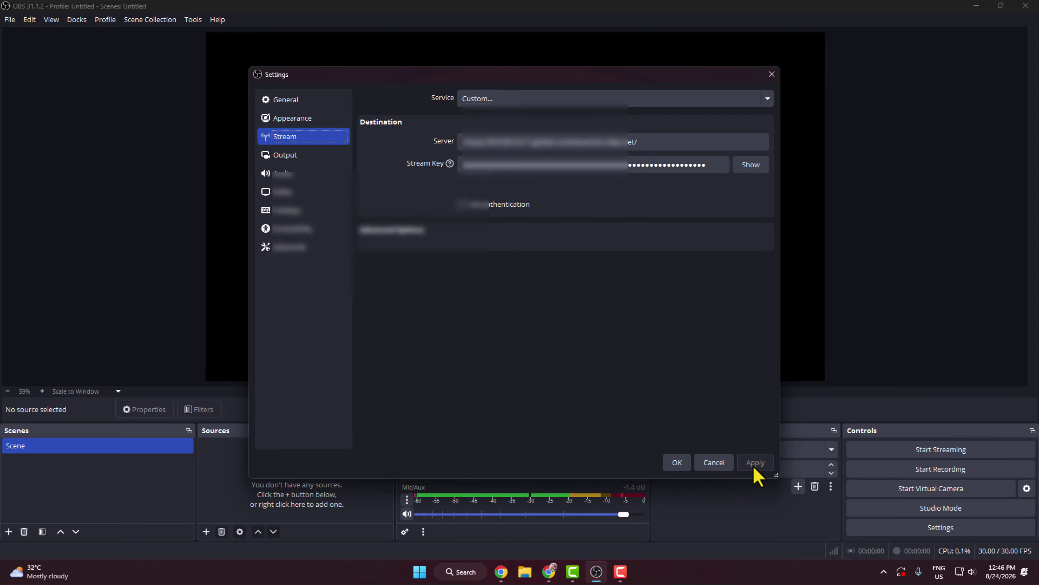
left_click(684, 468)
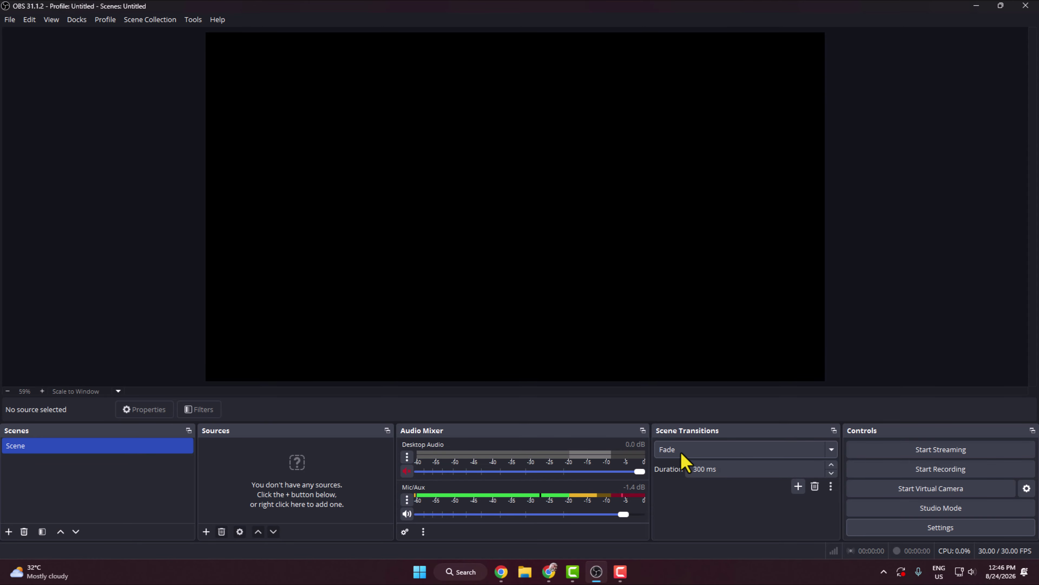
Set the OBS output mode to Simple and the streaming video bitrate to 6000 Kbps
left_click(905, 531)
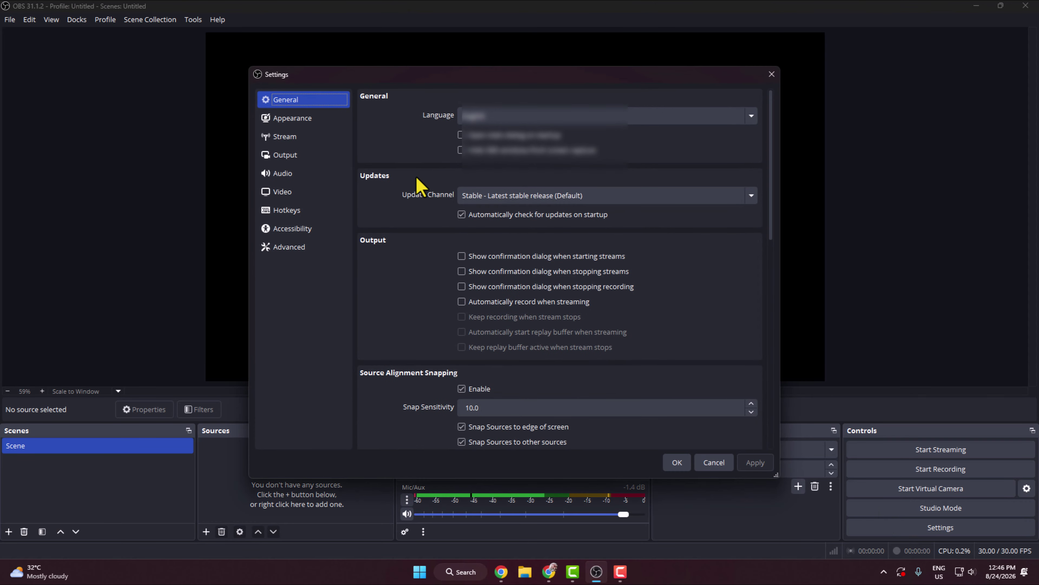
left_click(292, 159)
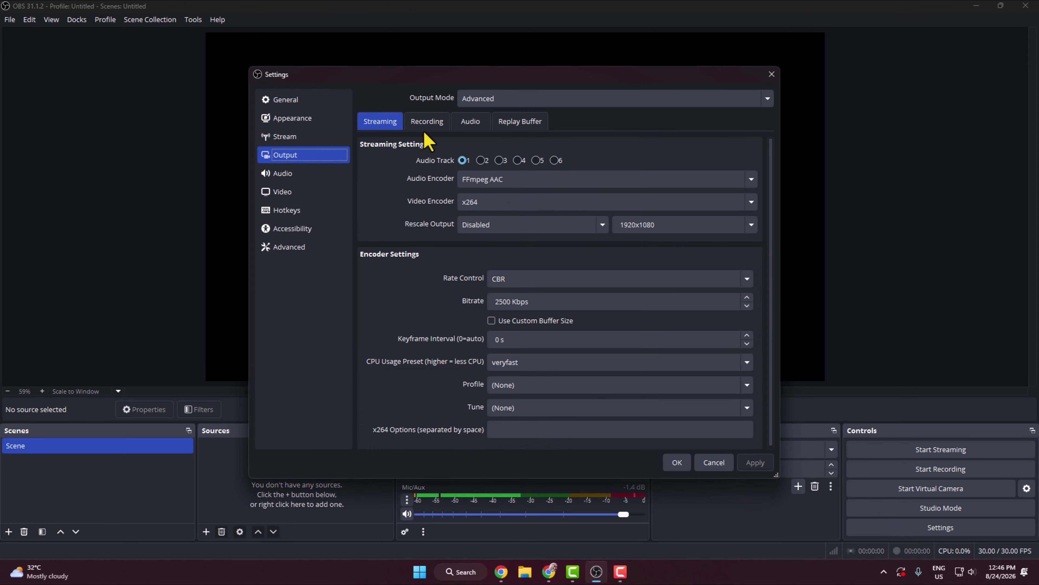
left_click(497, 101)
left_click(489, 116)
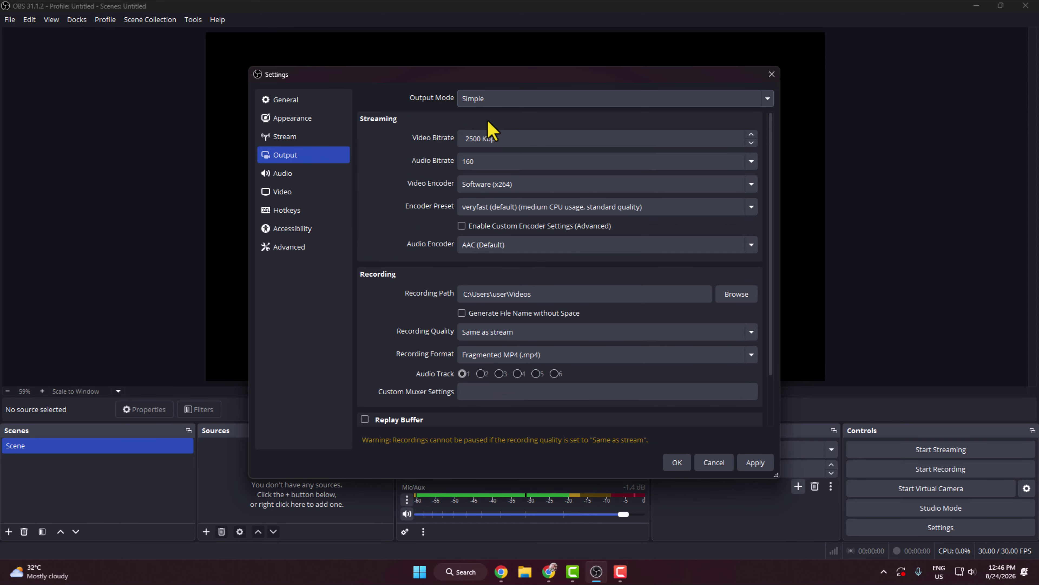
left_click(495, 139)
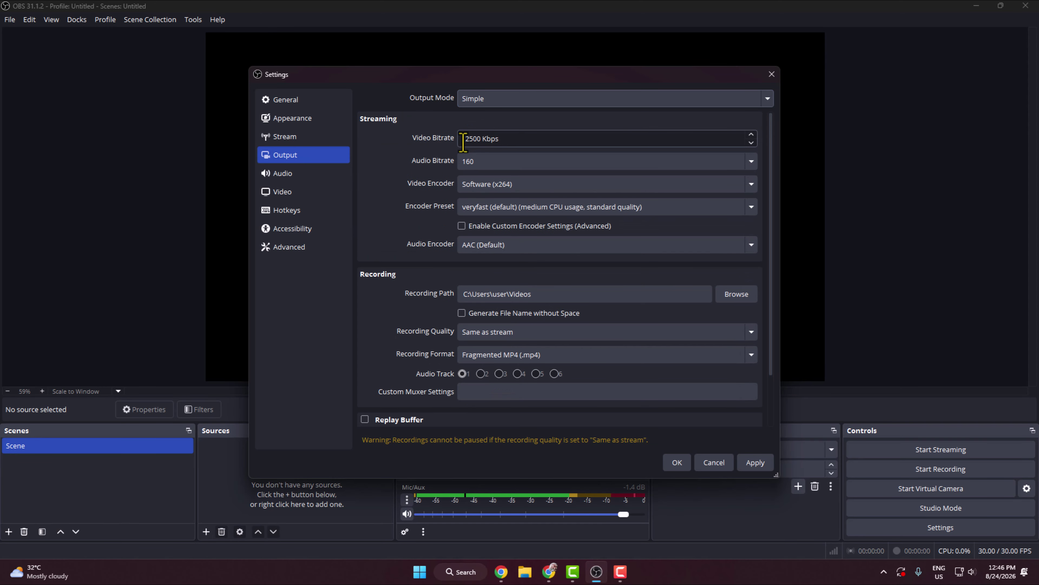
double_click(479, 139)
type("6000")
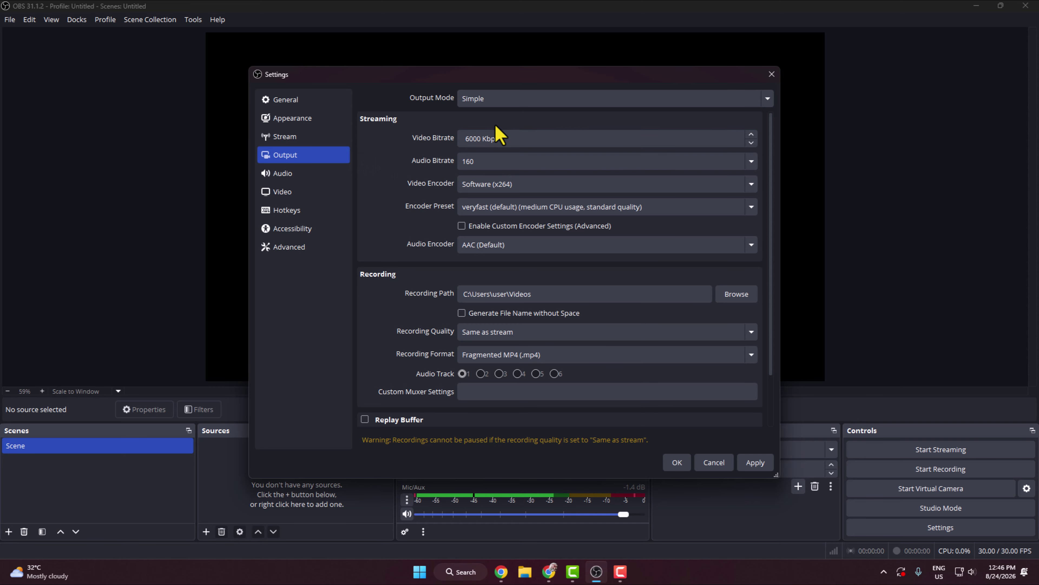
Choose Software (x264) as the streaming video encoder and apply the output settings
left_click(524, 185)
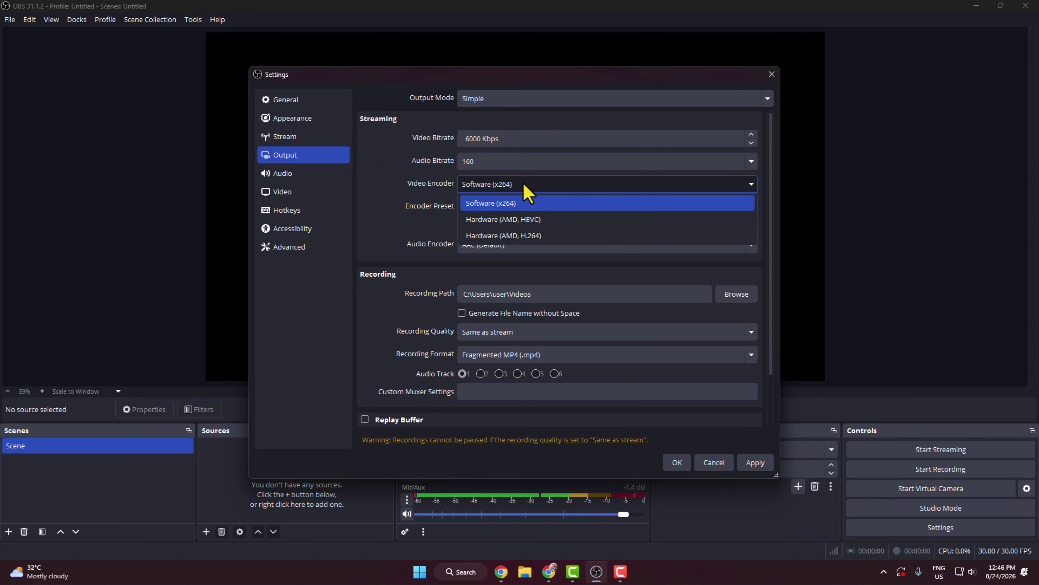
left_click(501, 203)
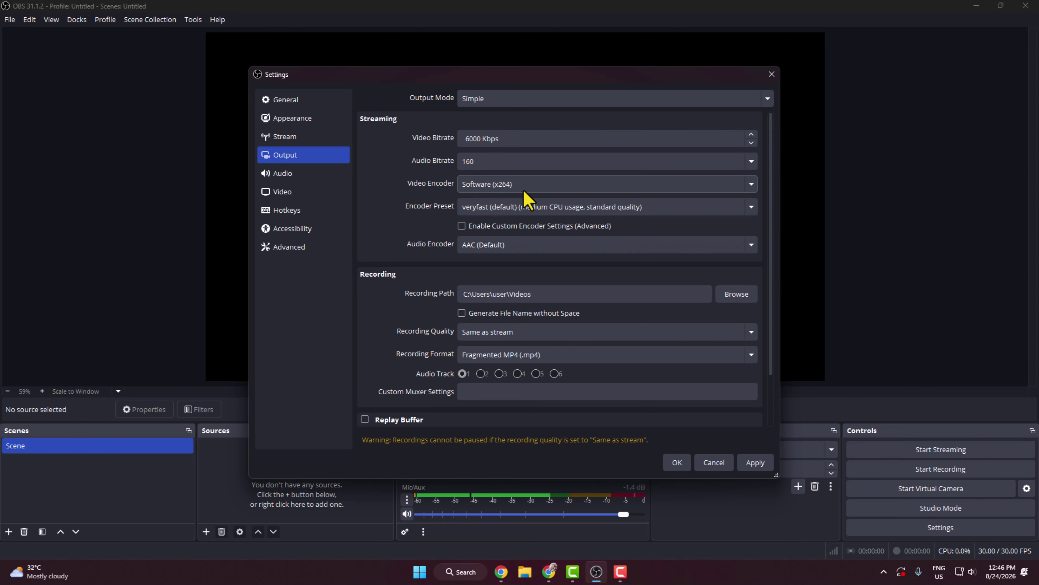
left_click(742, 464)
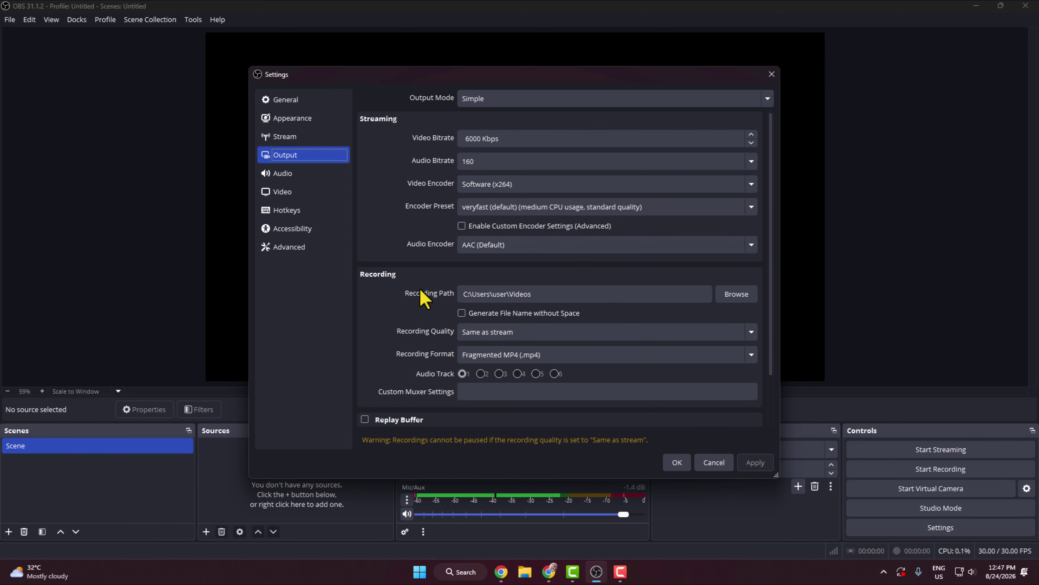
Set desktop audio to Speakers (High Definition Audio Device) and mic audio to Microphone (2- USB PnP Audio Device), then apply
left_click(292, 176)
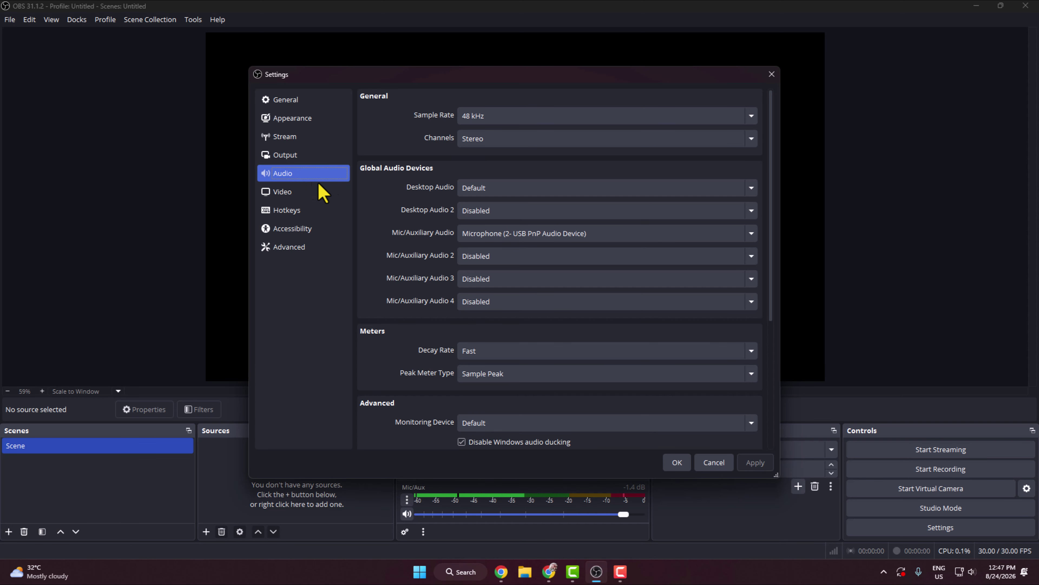
left_click(488, 188)
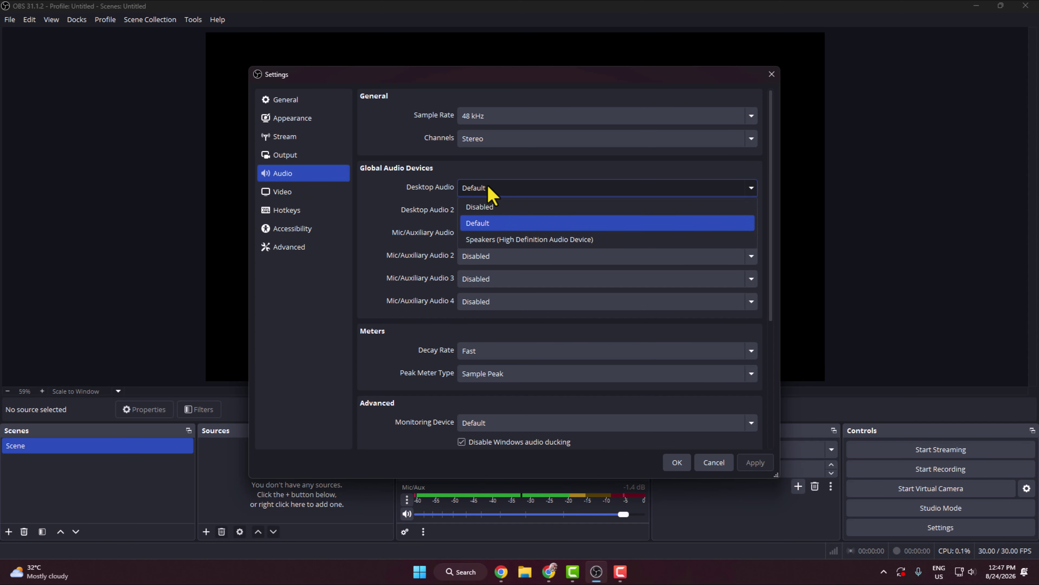
left_click(504, 239)
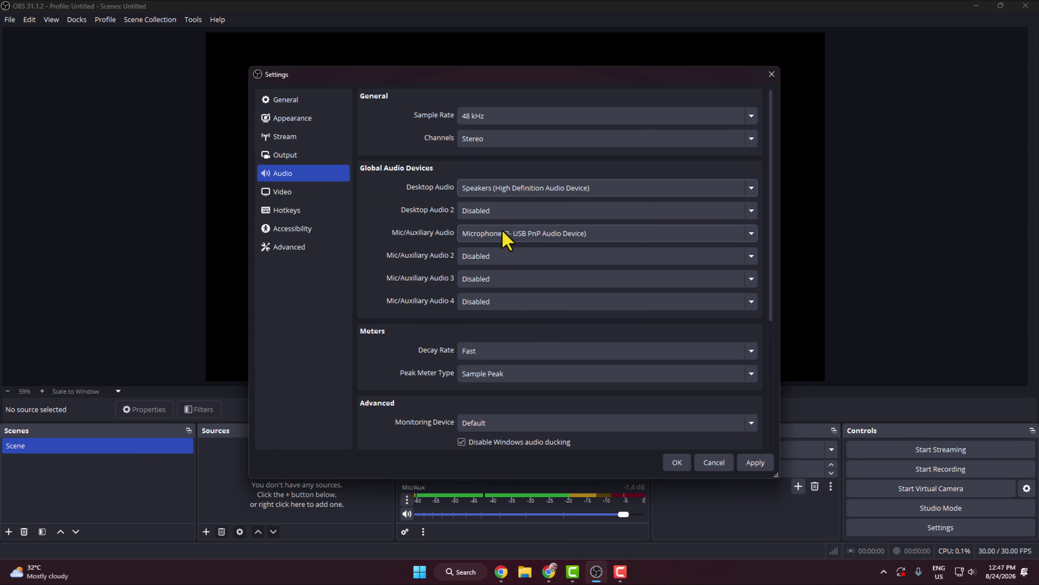
left_click(503, 234)
left_click(491, 290)
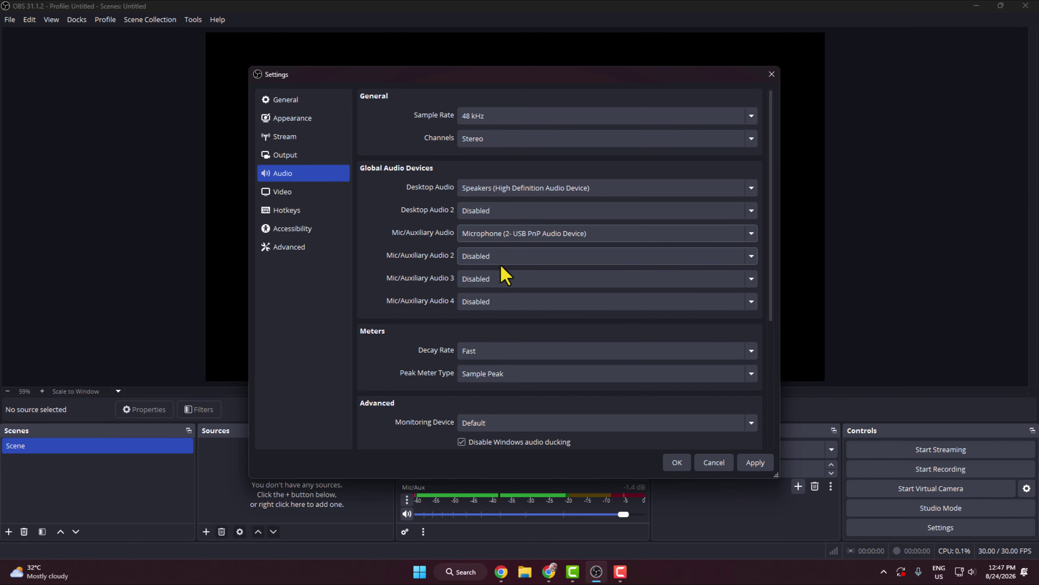
left_click(755, 462)
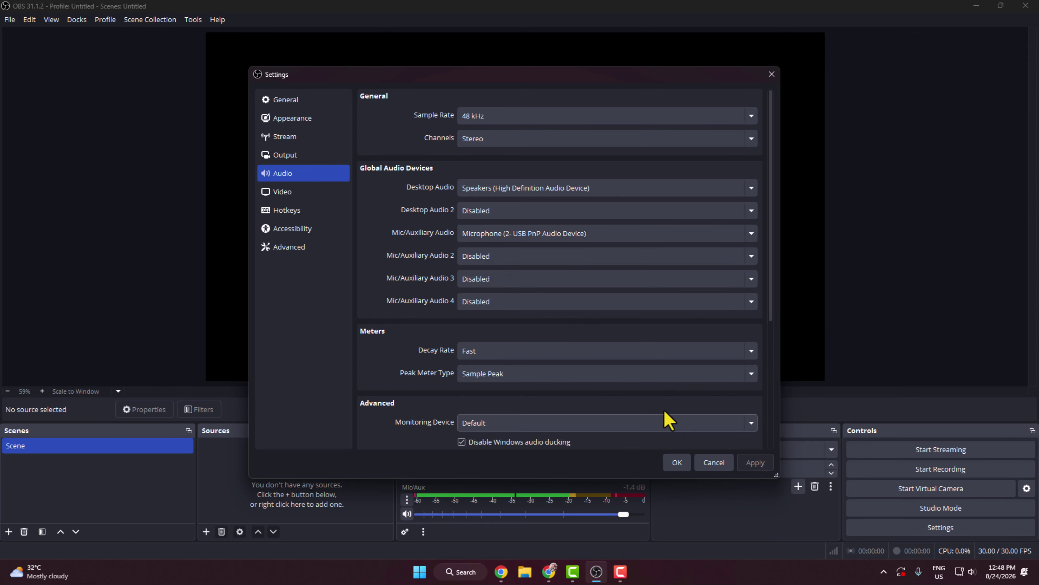
Set the base canvas resolution to 1920x1080 in the video settings
left_click(331, 245)
left_click(285, 194)
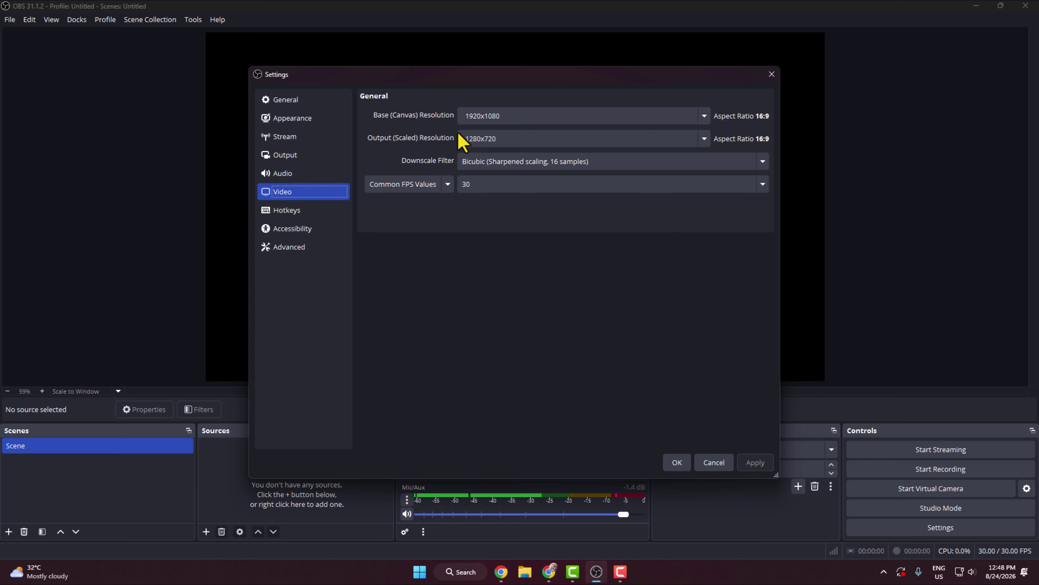
left_click(704, 117)
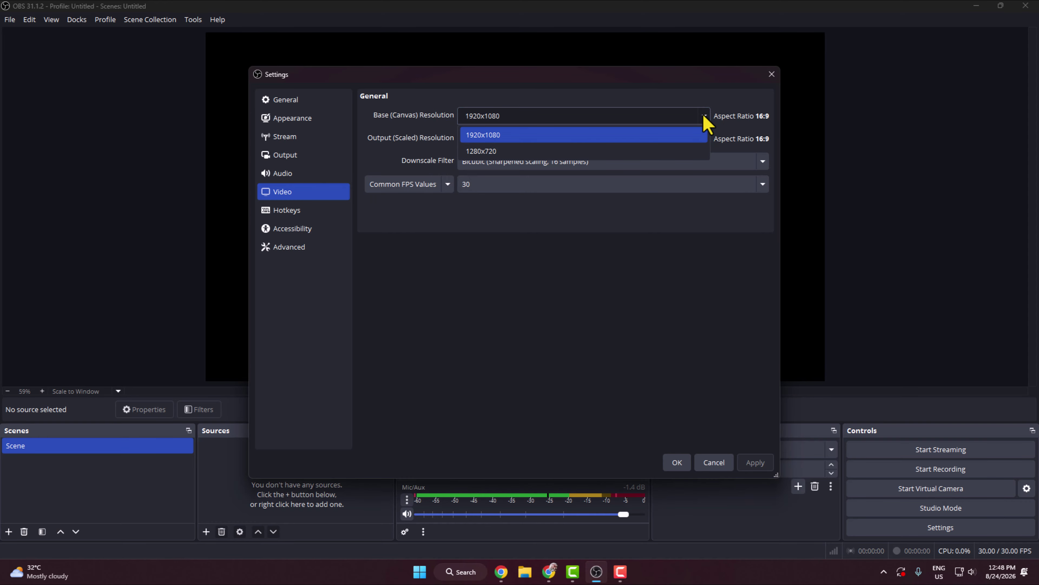
left_click(495, 138)
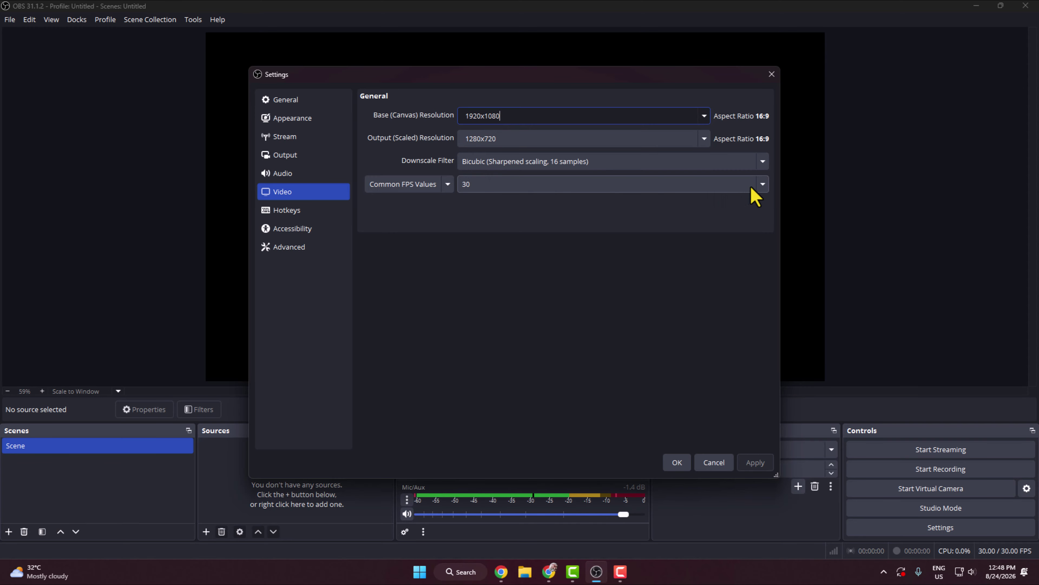
Set the common FPS value to 60, apply the video settings and close the settings window
left_click(761, 185)
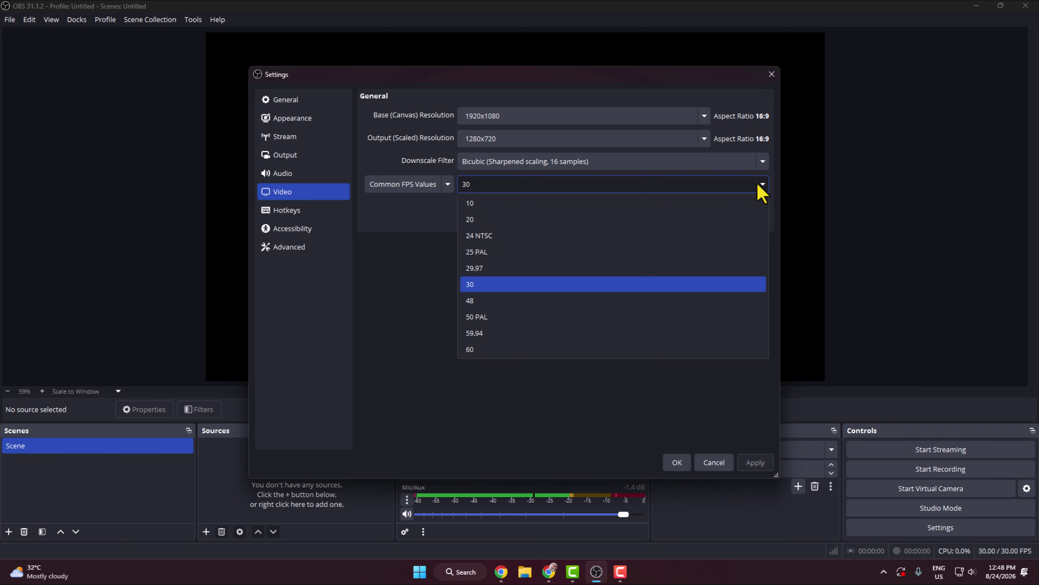
left_click(498, 349)
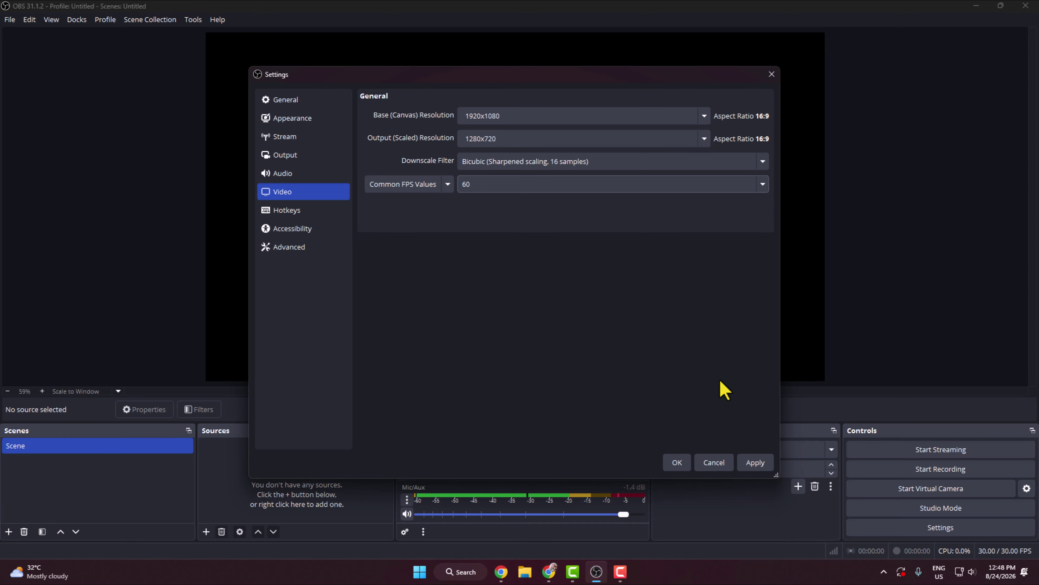
left_click(757, 463)
left_click(677, 464)
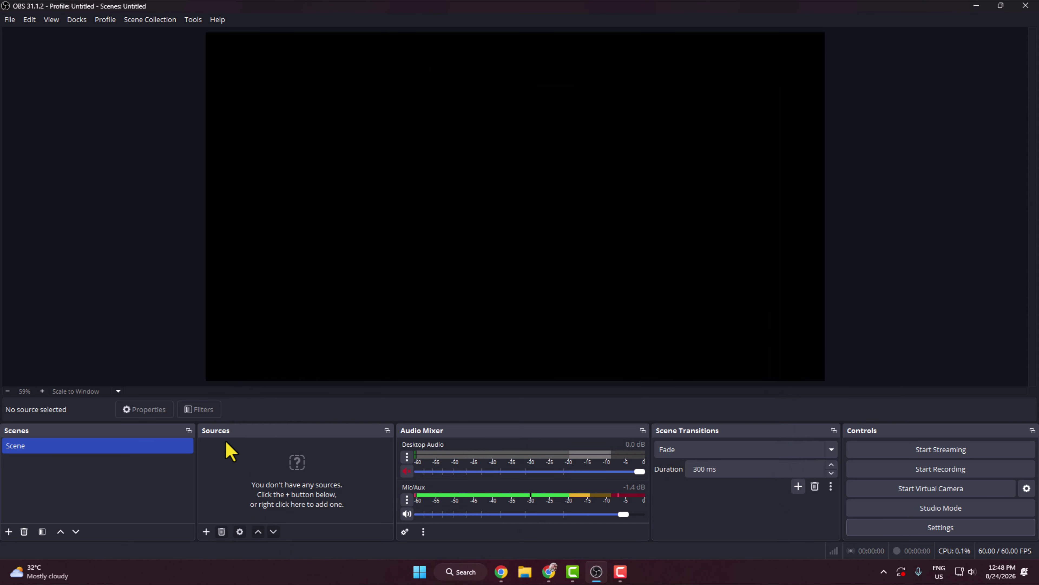
Add a new Display Capture source to the scene that captures the HP M22f FHD primary monitor
left_click(206, 532)
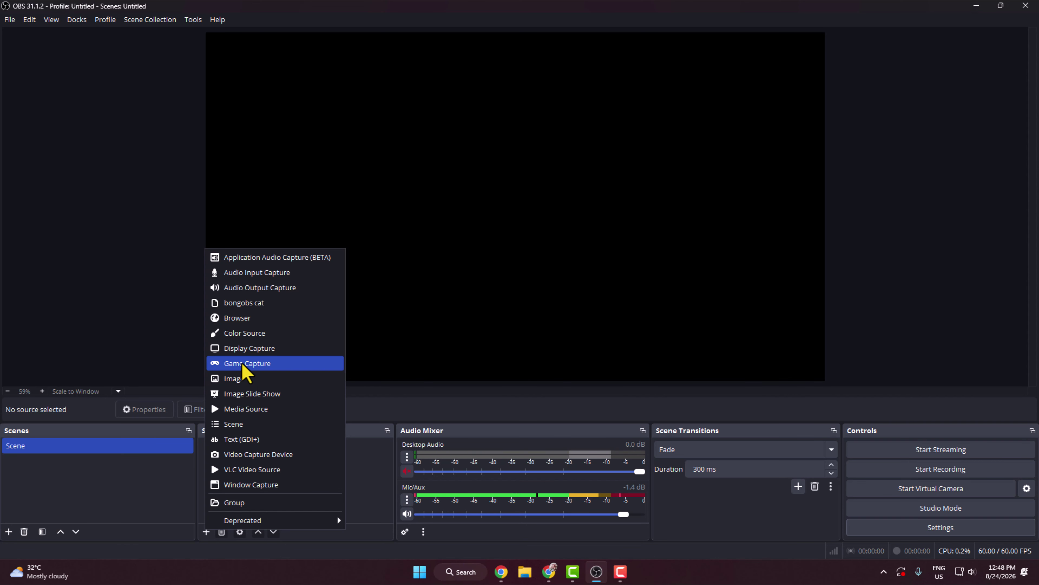
left_click(237, 348)
left_click(539, 353)
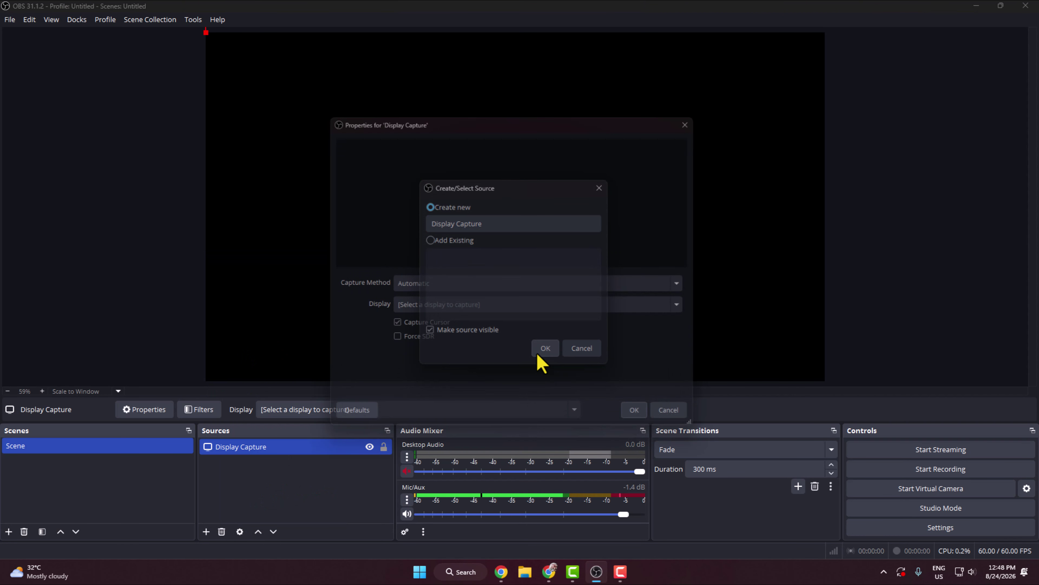
left_click(518, 310)
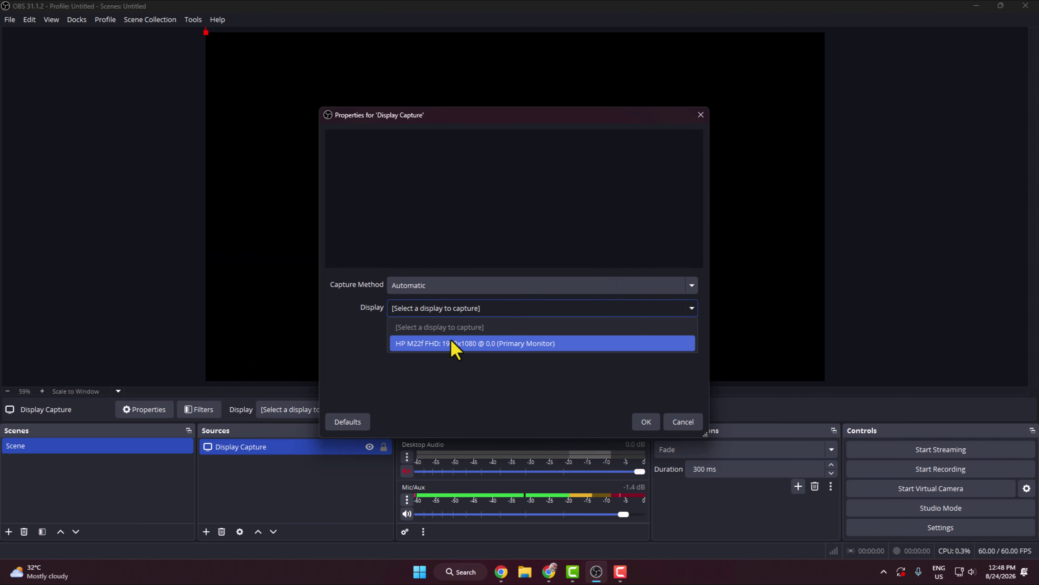
left_click(452, 344)
left_click(646, 421)
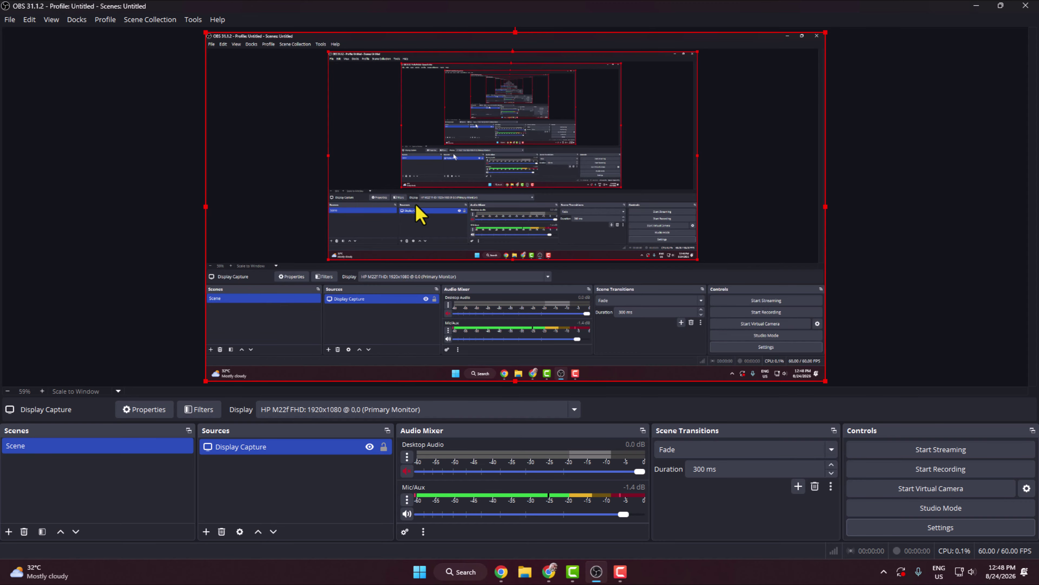
left_click(206, 536)
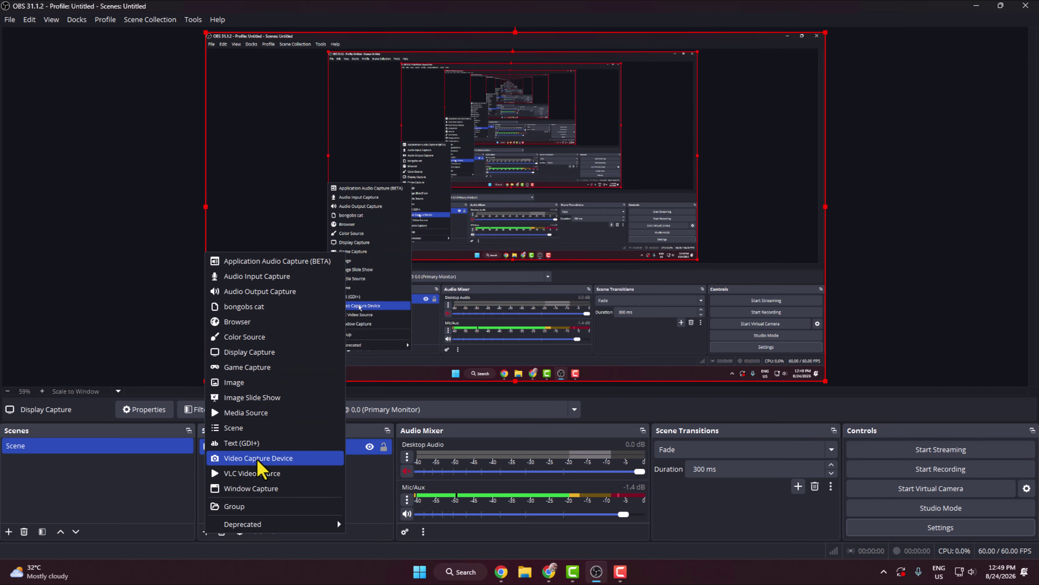
left_click(359, 477)
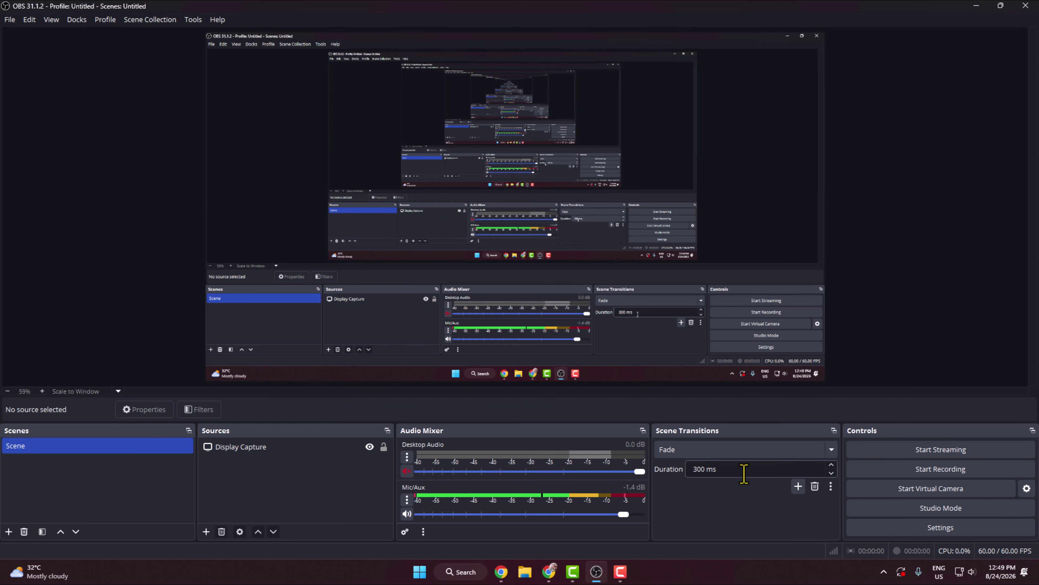
Start streaming and switch to Chrome to open the Stream page of the Kick dashboard
left_click(927, 452)
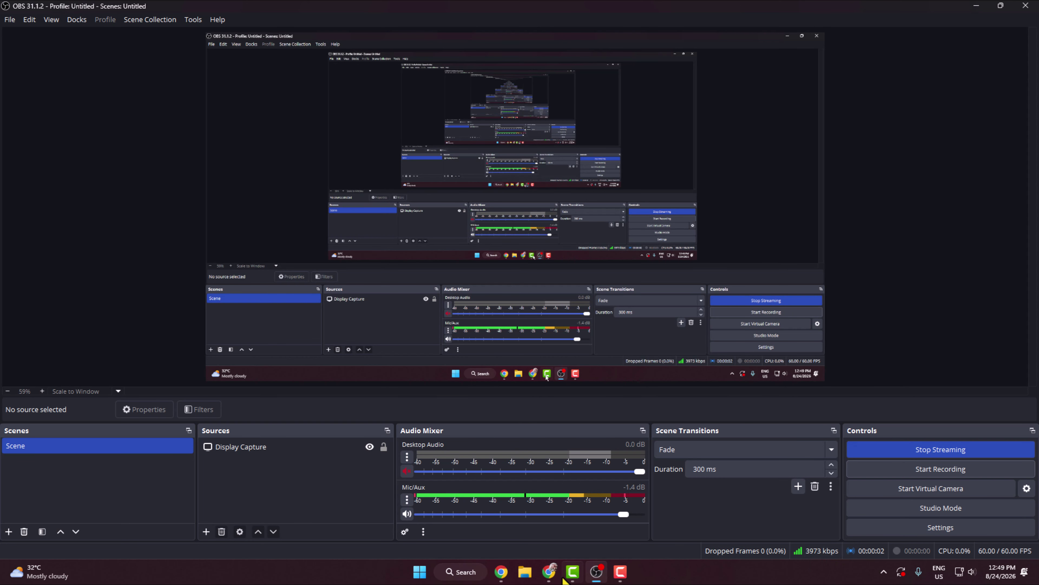
left_click(549, 571)
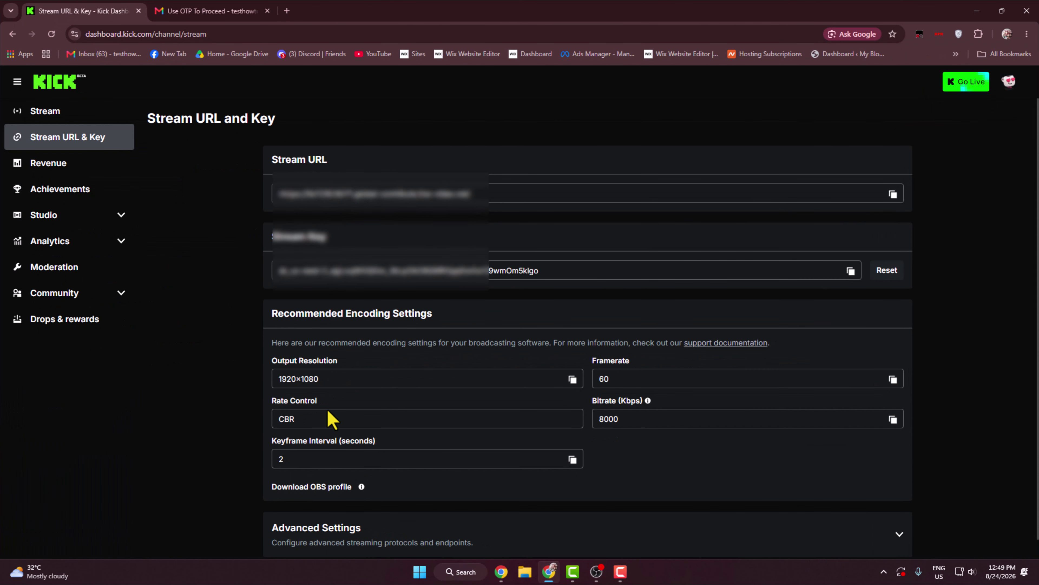
left_click(41, 115)
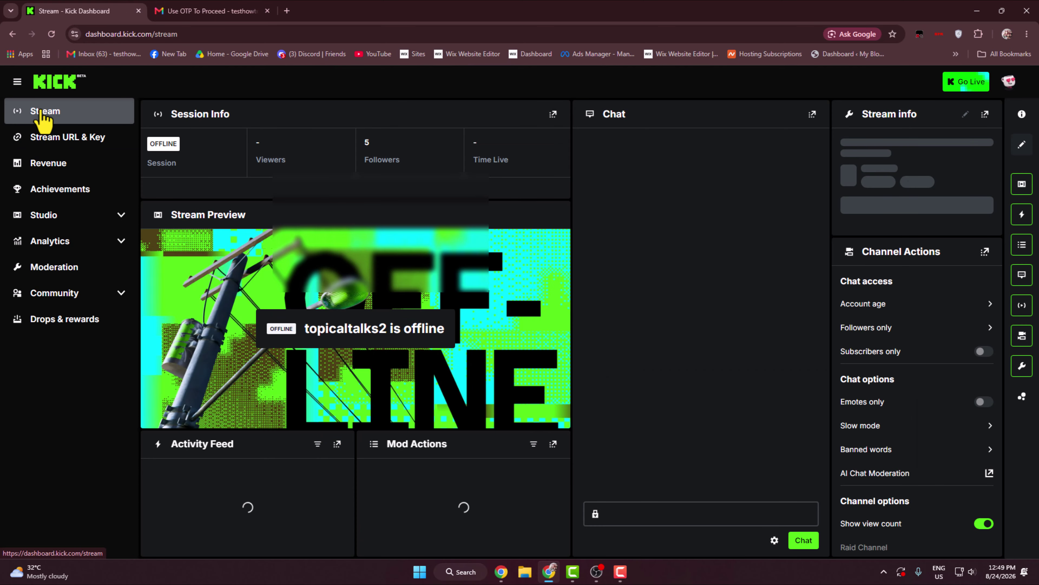